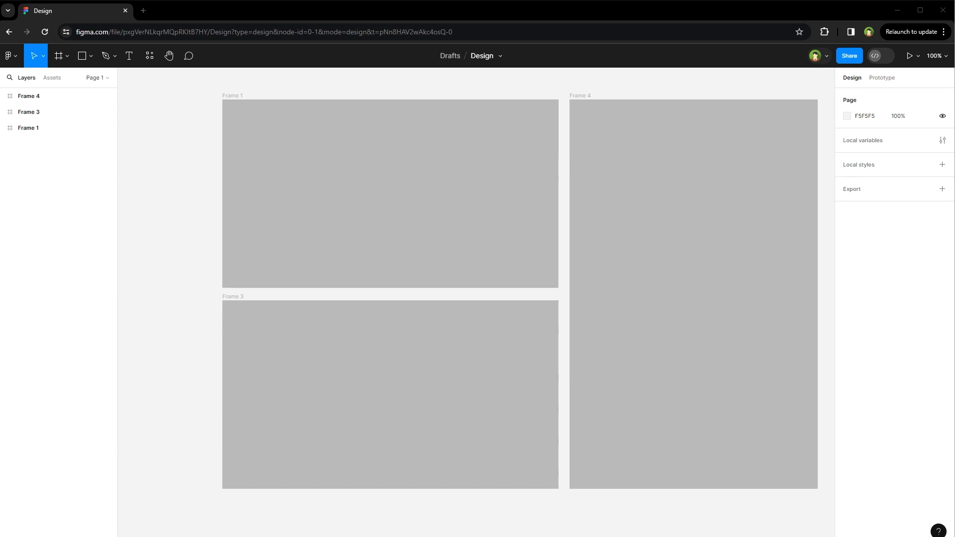
Step: Run the Pexels plugin, search 'nature', and place the forest photo into Frame 1
left_click(149, 55)
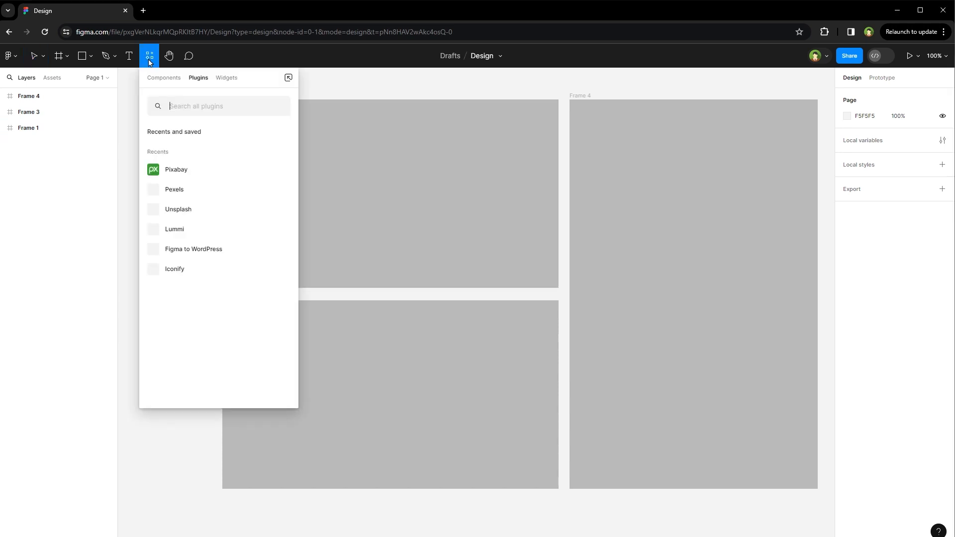
type("pexels")
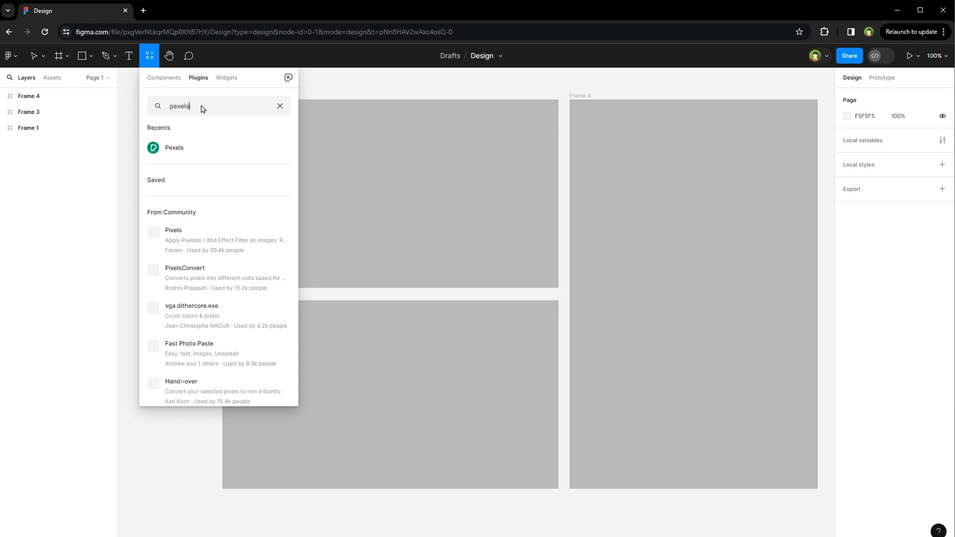
left_click(189, 148)
left_click(263, 248)
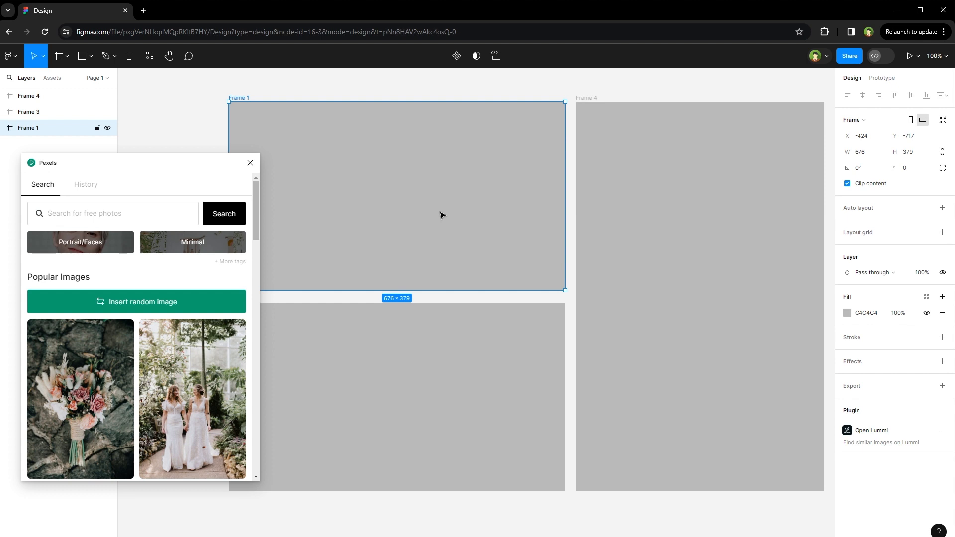
left_click(180, 215)
type("nature")
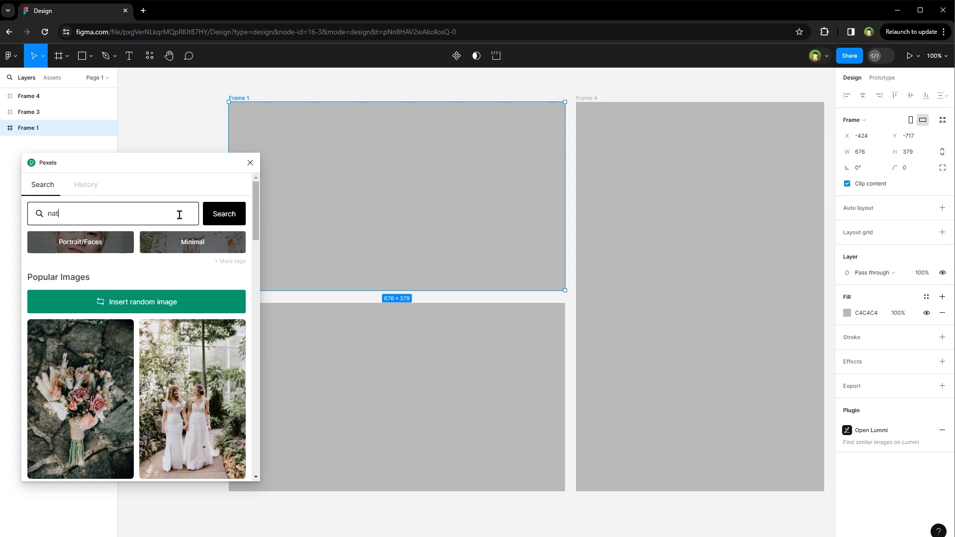
key("Return")
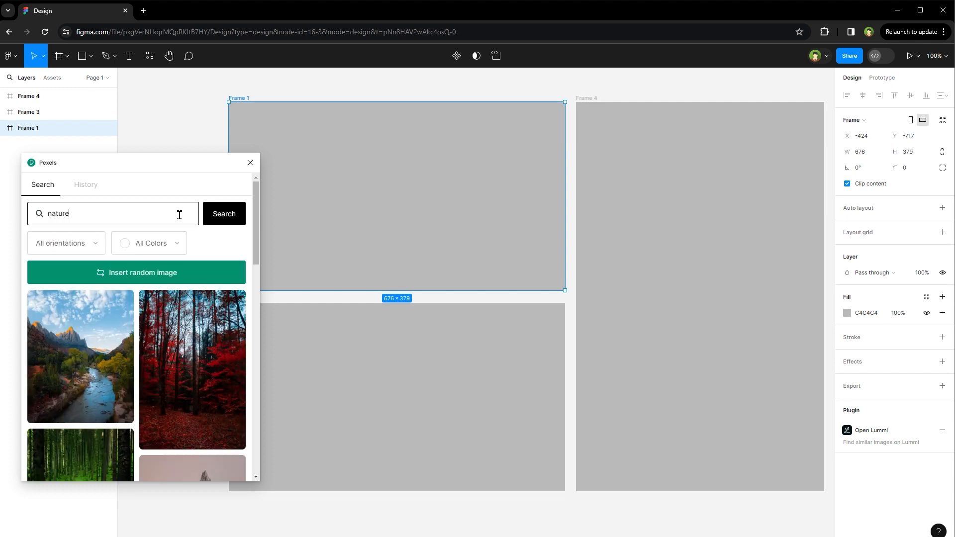
scroll(96, 298, "down", 4)
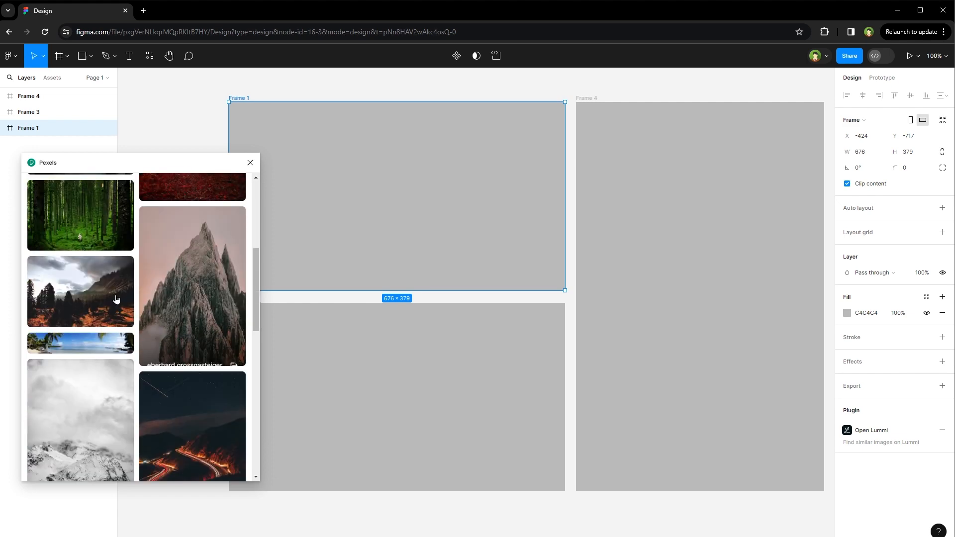
left_click(96, 217)
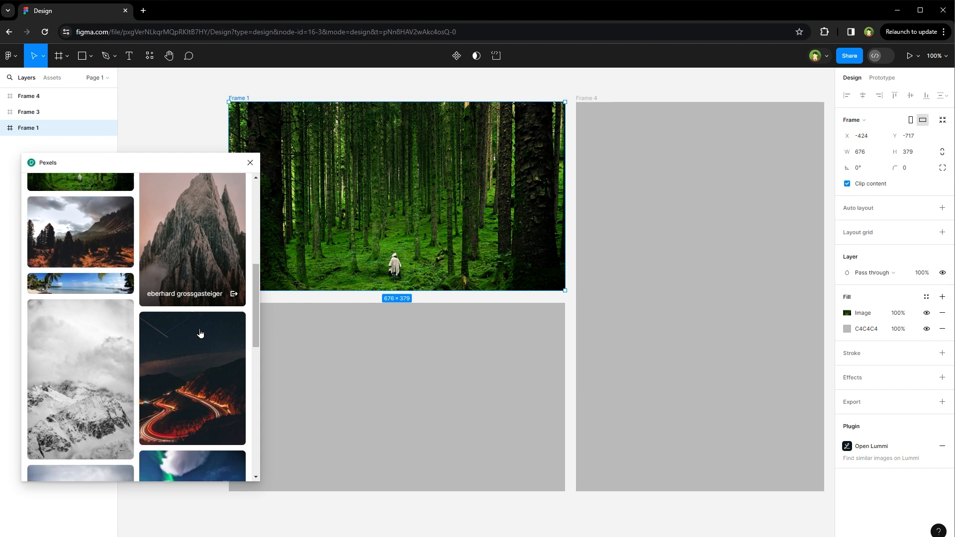
scroll(195, 299, "down", 5)
left_click(248, 164)
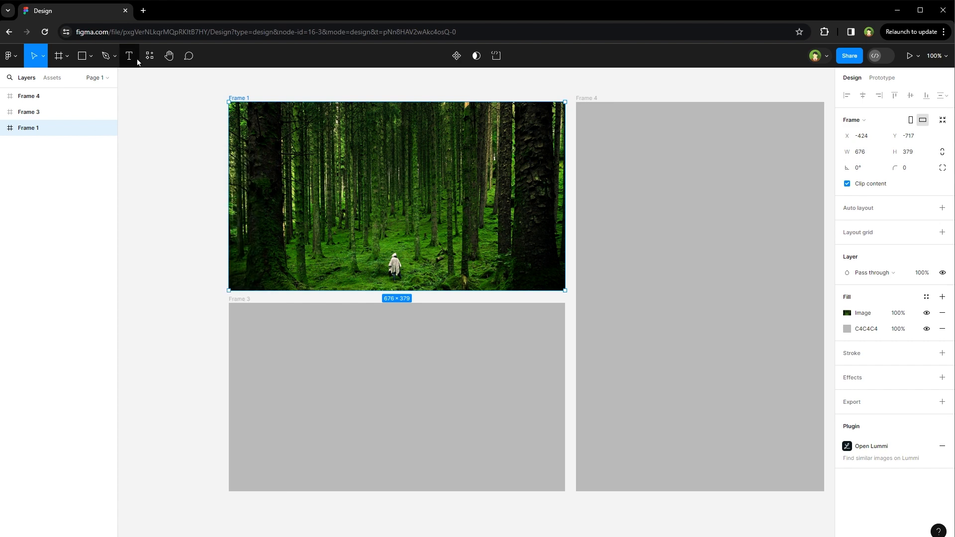
Step: Run Pixabay, browse the Business category, and target Frame 3 for the meeting photo
left_click(150, 56)
type("pixabay")
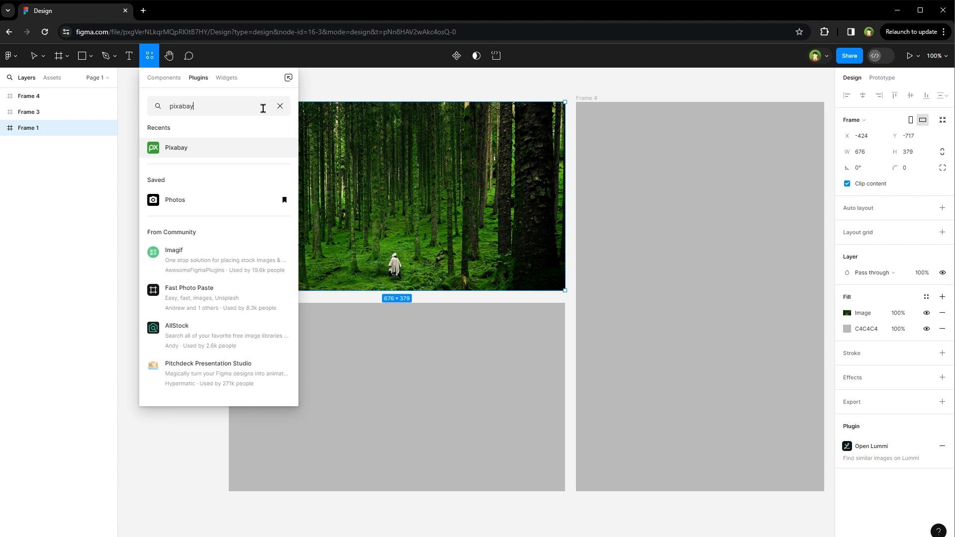
left_click(205, 147)
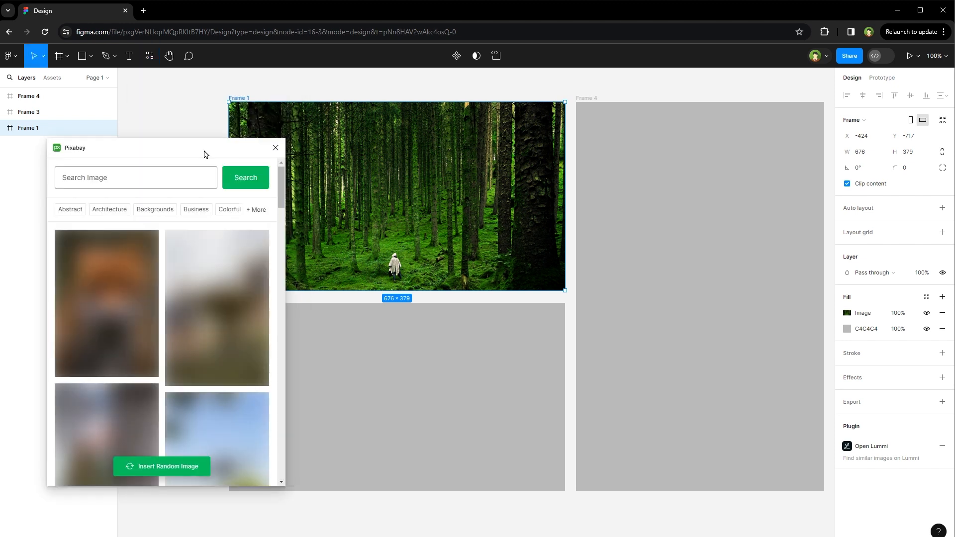
left_click(196, 209)
left_click(408, 384)
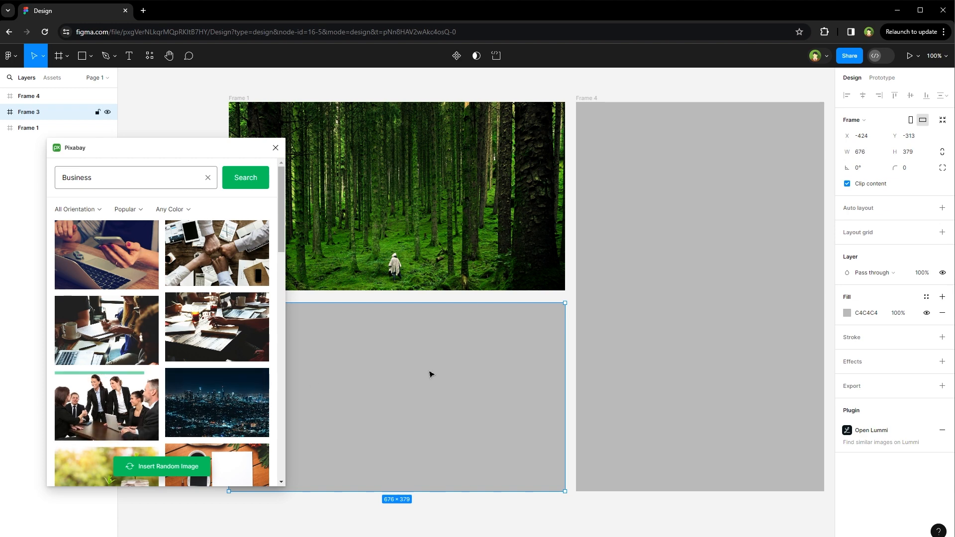
Step: Run the Unsplash plugin and place the Editorial building photo into the tall Frame 4
left_click(275, 148)
key("shift+i")
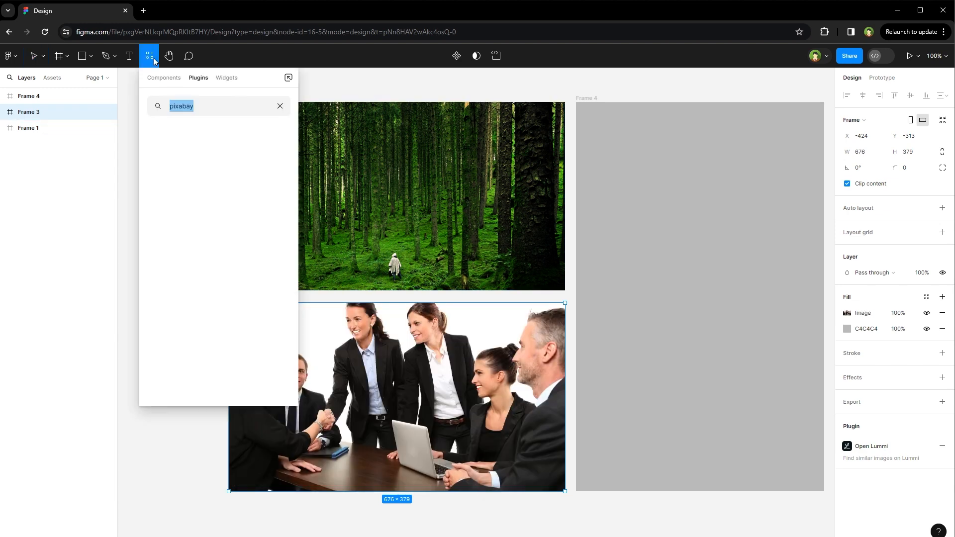
type("unspl")
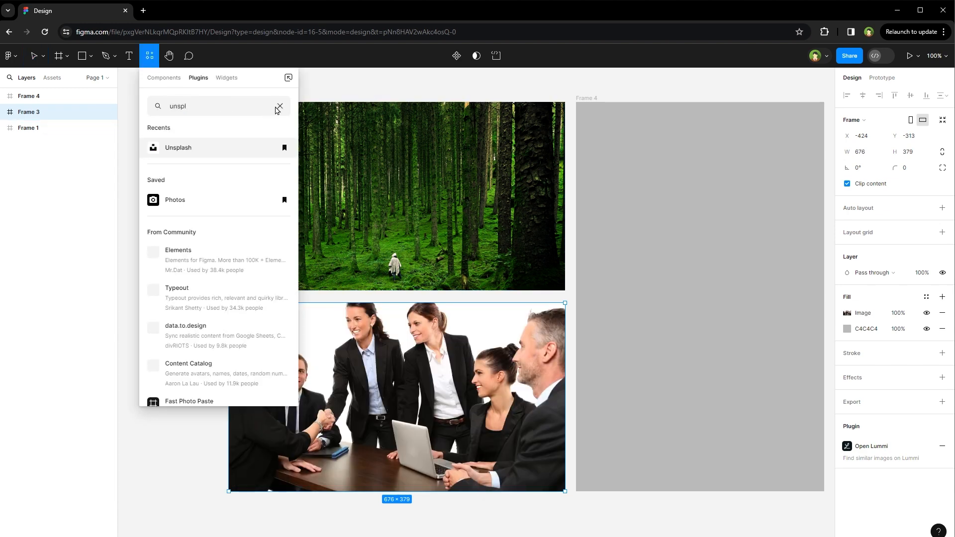
left_click(209, 148)
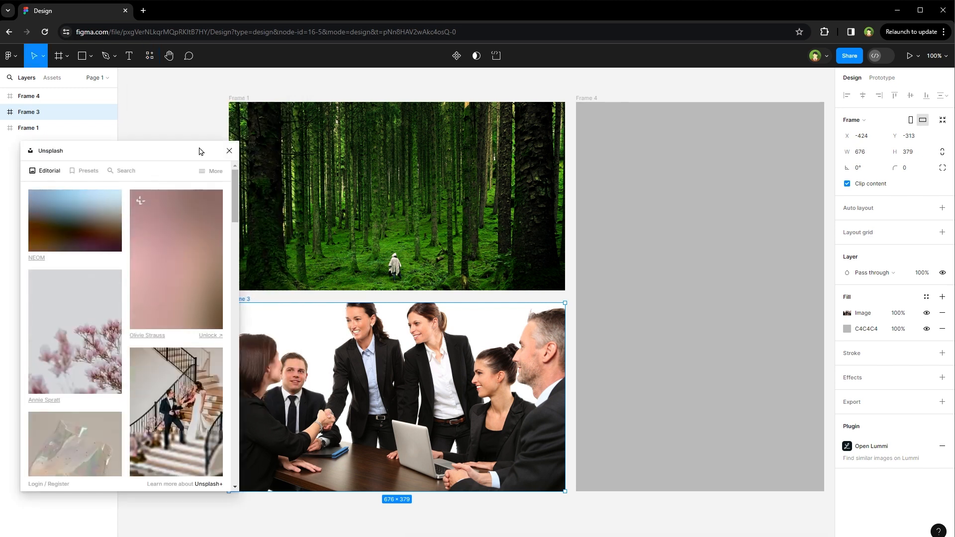
left_click(647, 257)
scroll(102, 339, "down", 5)
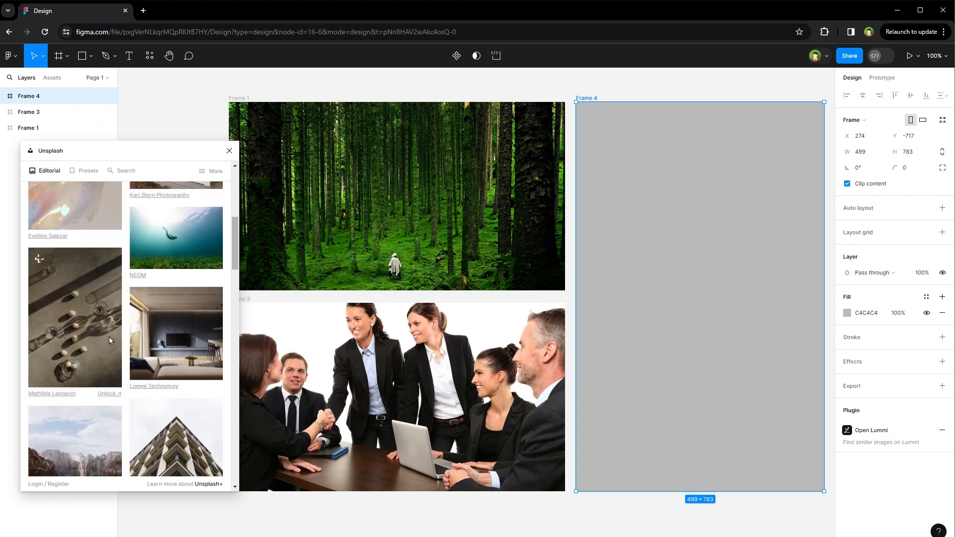
scroll(150, 339, "down", 5)
scroll(189, 339, "down", 5)
scroll(189, 339, "down", 5)
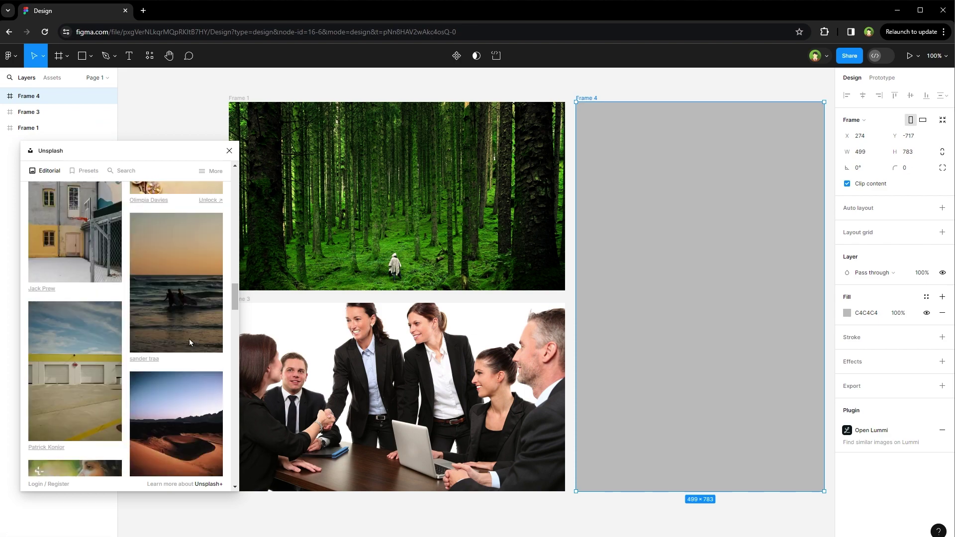
left_click(66, 227)
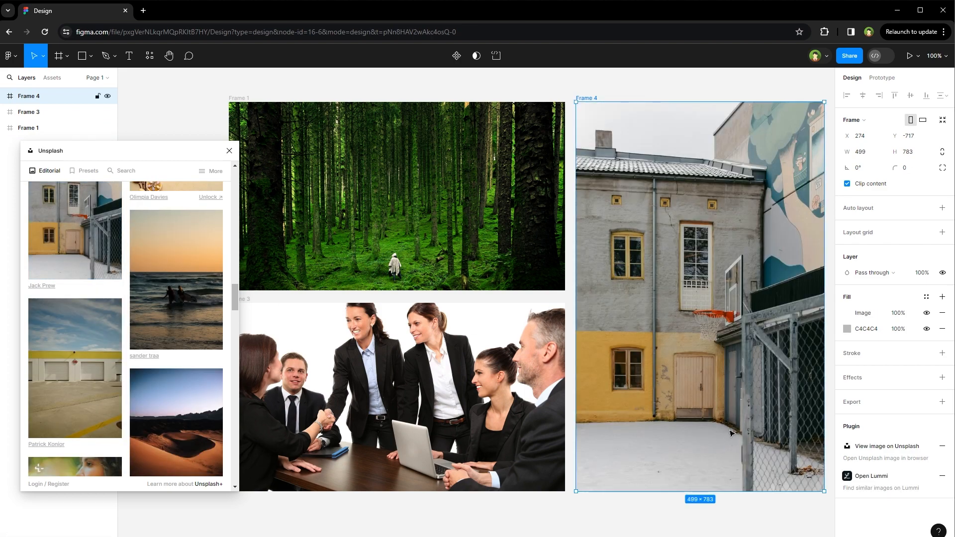